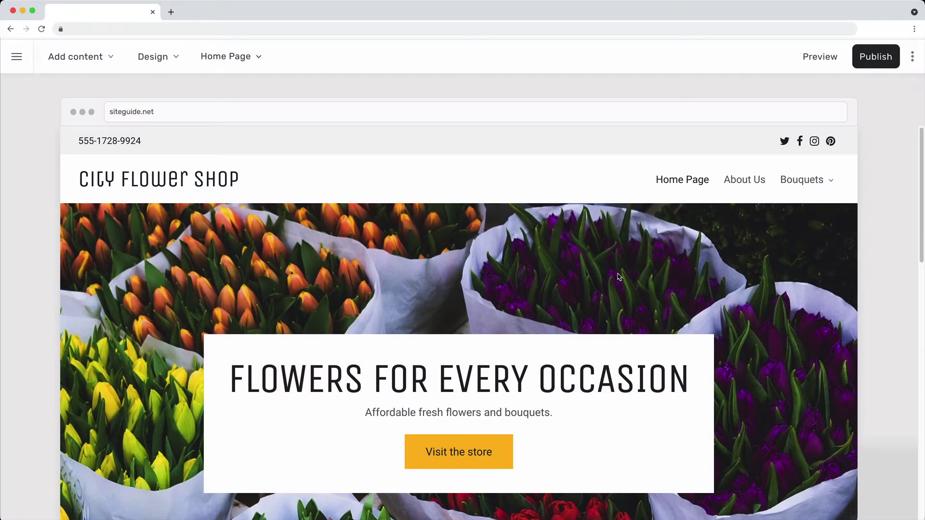
Replace the flower-basket image beside the "Our Flowers" text with the uploaded "tulips on black-square.jpg" and save it
scroll(618, 273, "down", 12)
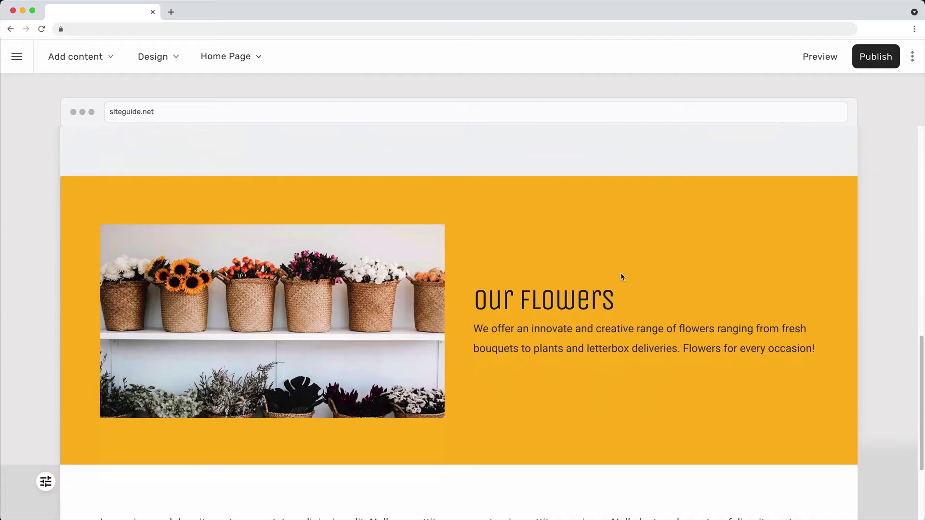
left_click(356, 290)
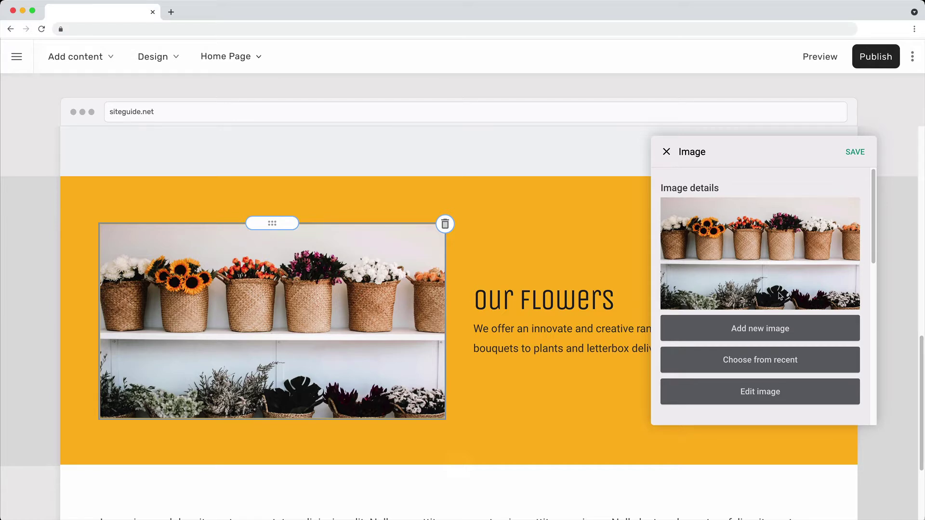
left_click(770, 332)
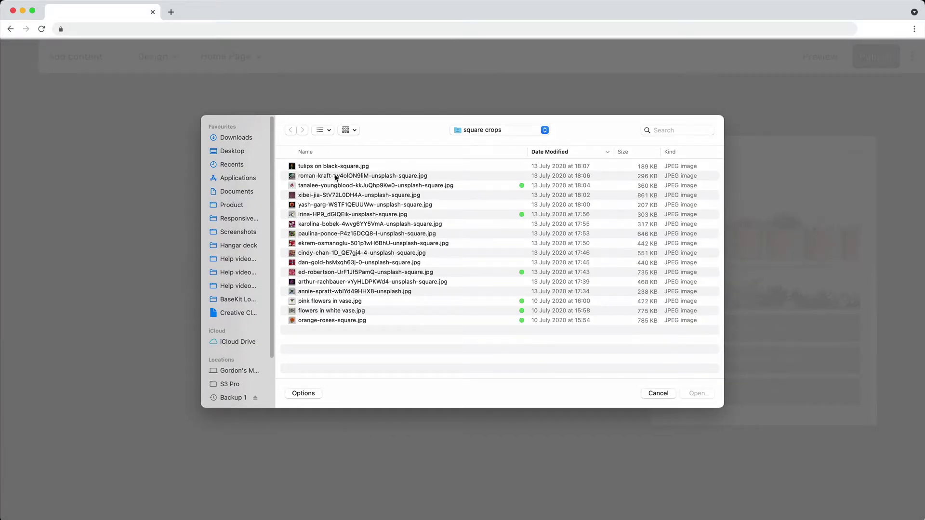
left_click(334, 170)
left_click(694, 394)
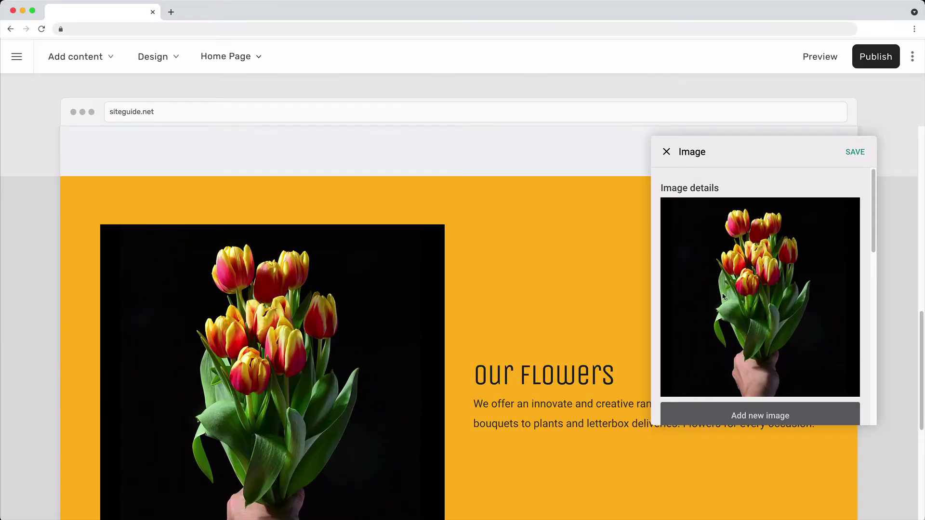
left_click(854, 153)
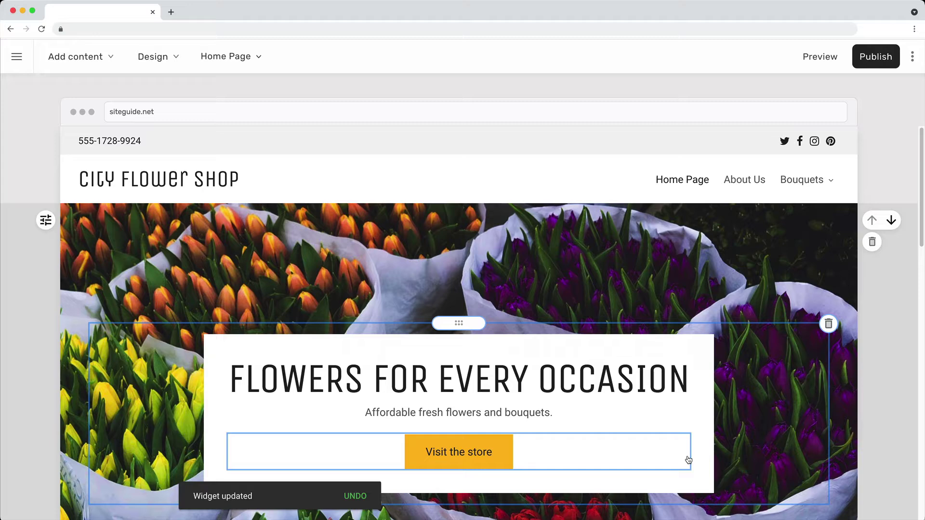
Replace the hero section's background image by uploading the roman-kraft unsplash photo from the Wide folder
left_click(50, 220)
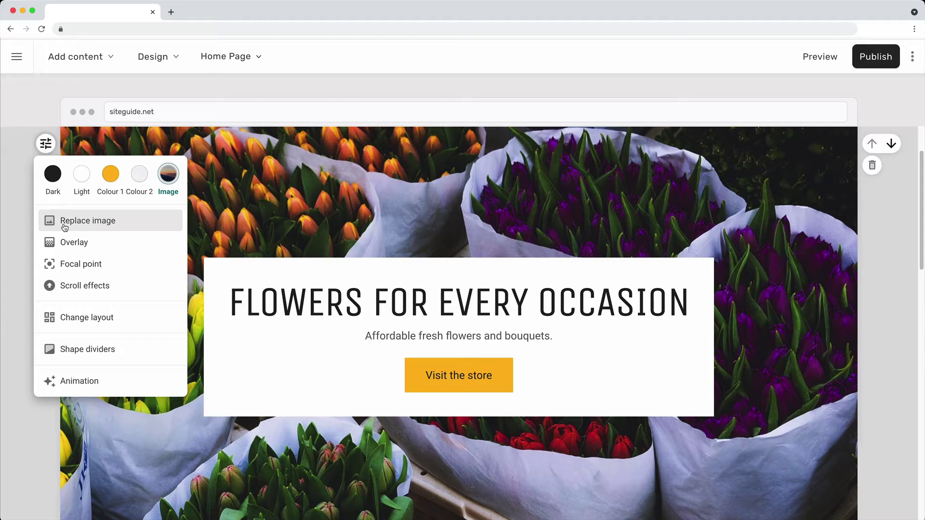
left_click(65, 227)
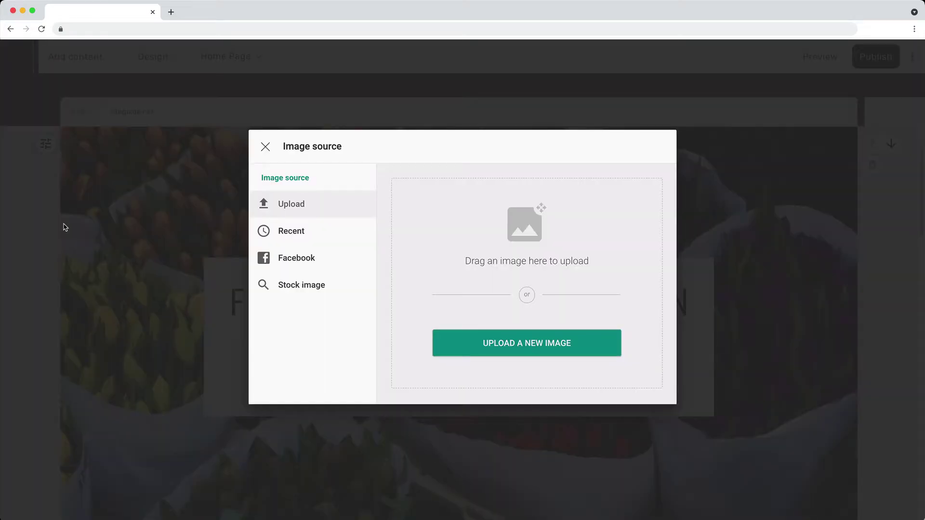
left_click(496, 344)
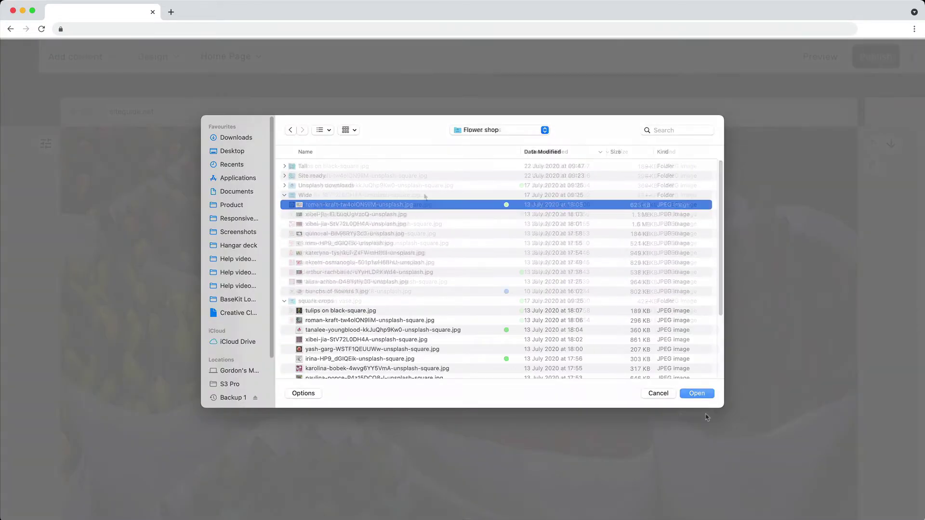
left_click(696, 393)
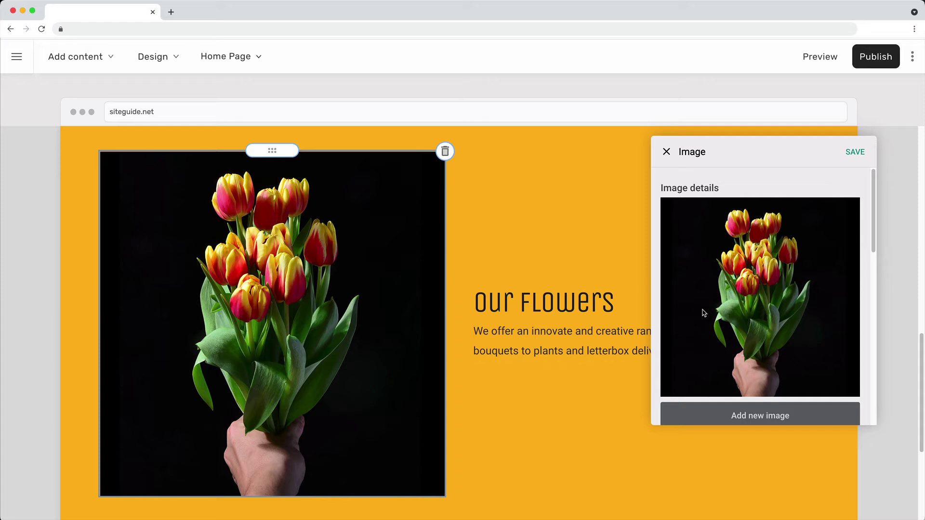
Try the tulip image in the orange section at 75% scale, and set its scale to 50%
scroll(720, 306, "down", 1)
scroll(720, 306, "down", 6)
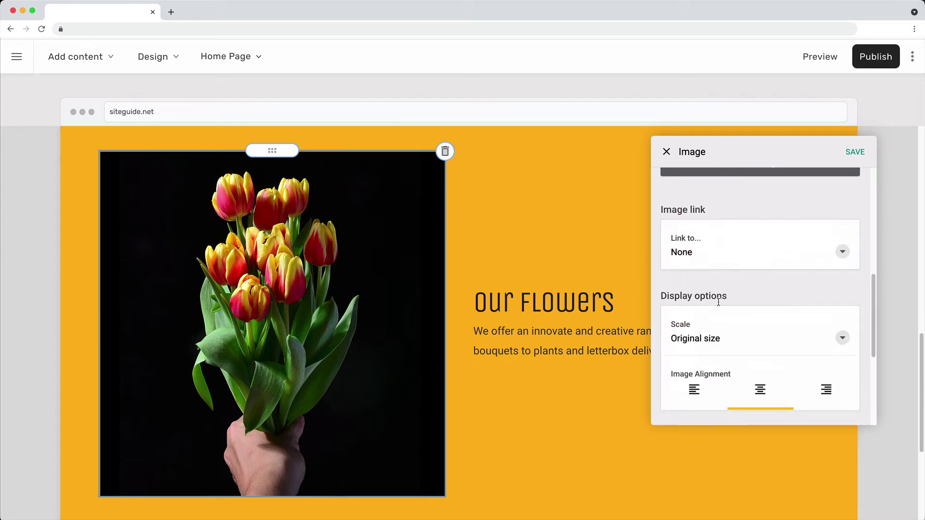
scroll(717, 299, "down", 3)
left_click(709, 280)
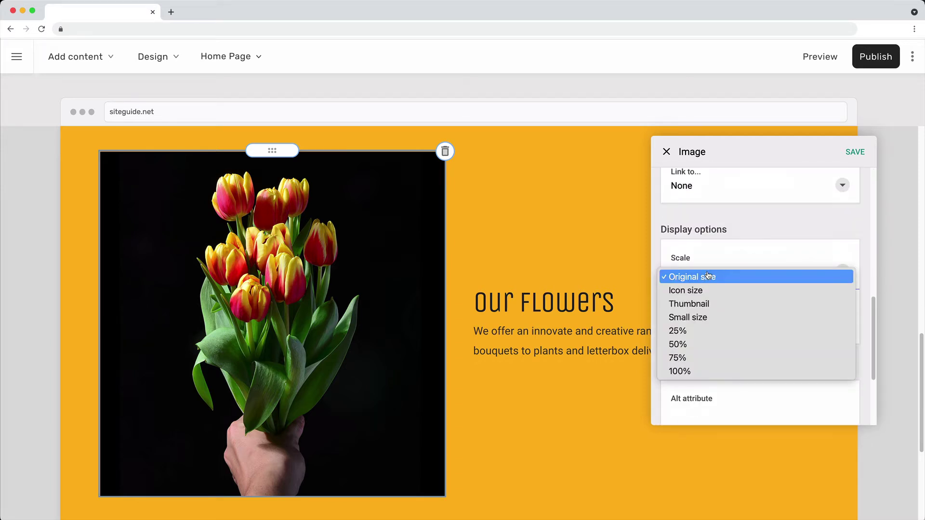
left_click(698, 357)
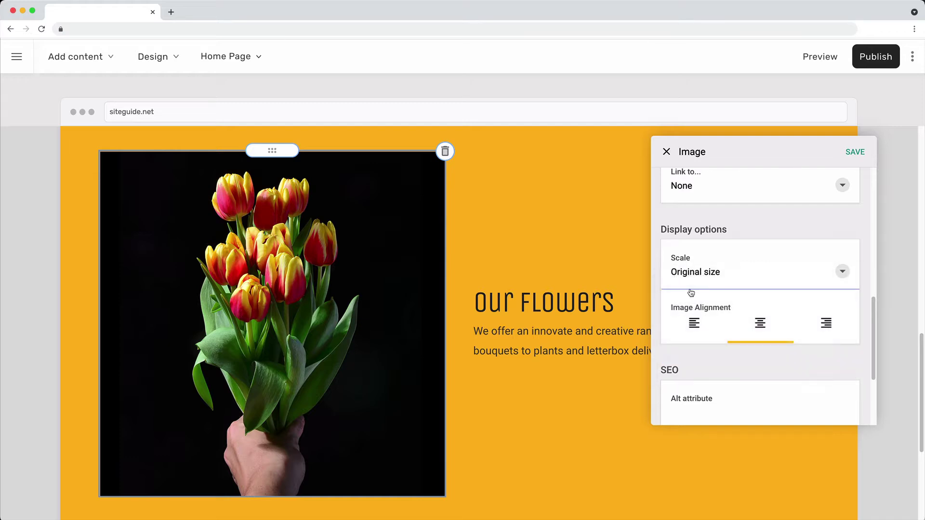
left_click(690, 281)
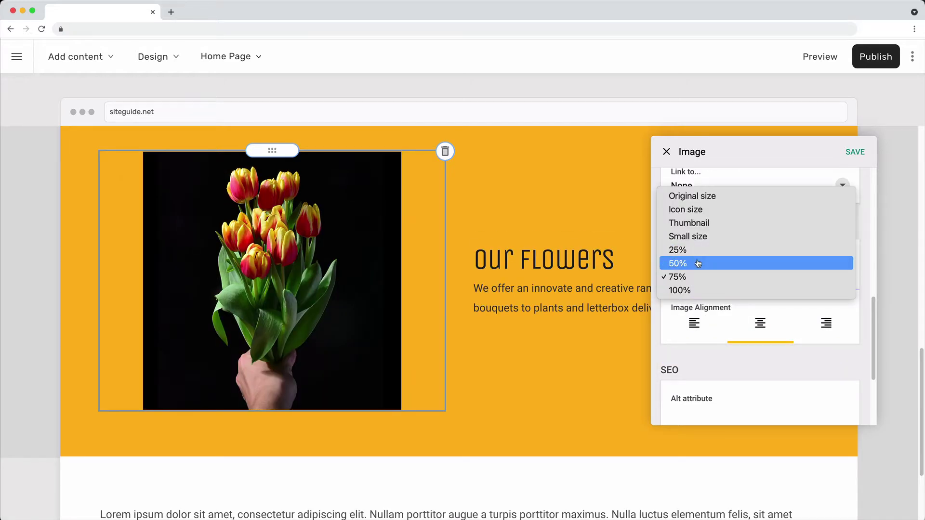
left_click(764, 279)
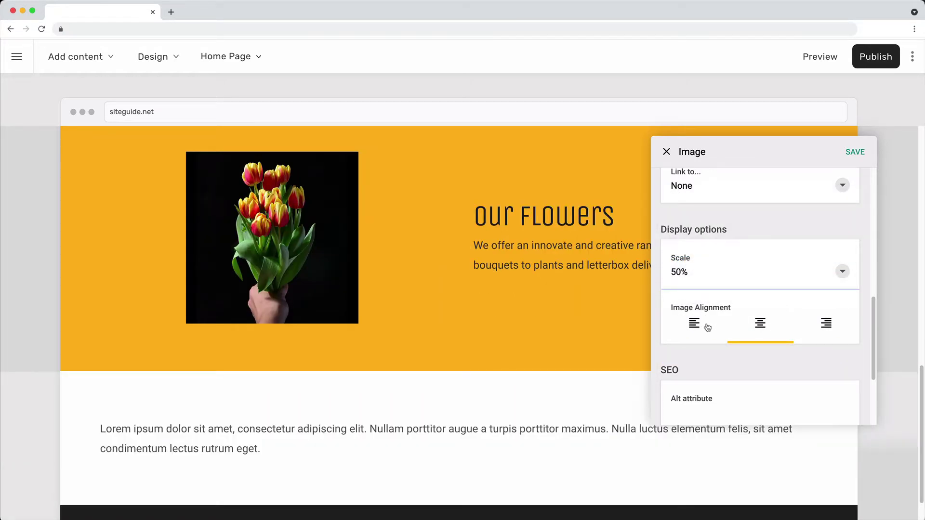
Try left and centre alignment for the tulip image, and align it to the right
left_click(704, 326)
left_click(755, 326)
left_click(825, 326)
Enter "Tulips" as the tulip image's alt attribute
scroll(826, 326, "down", 3)
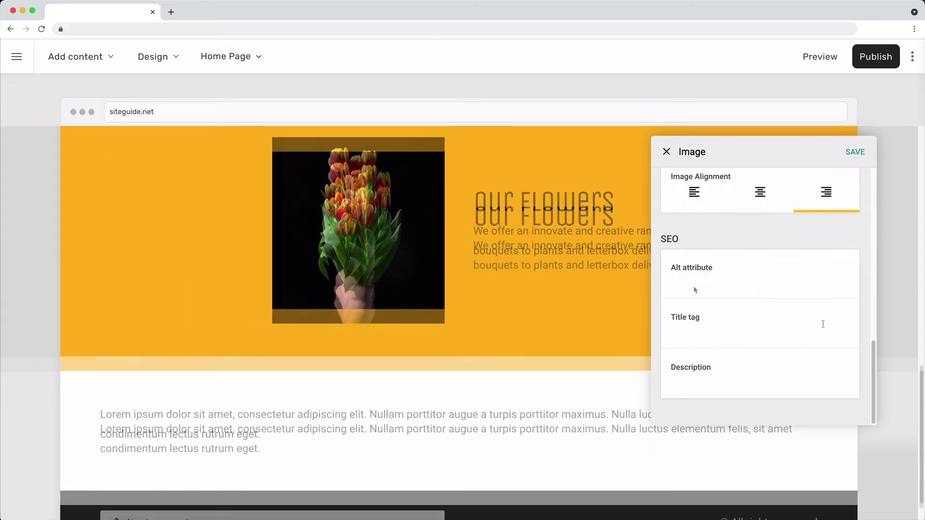
left_click(695, 290)
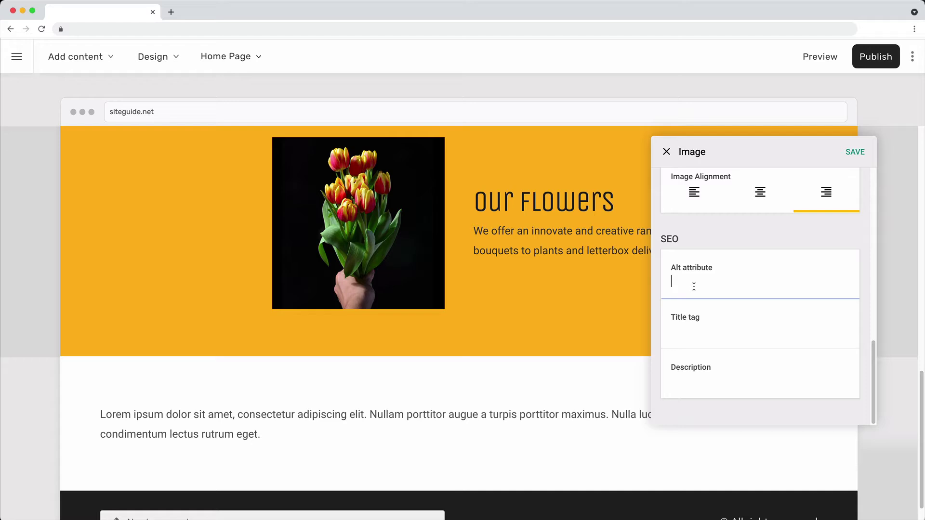
type("Tulips")
left_click(741, 237)
Search the stock library for "flowers" and replace the tulip image with the single pink flower on white
scroll(741, 237, "up", 5)
scroll(741, 250, "down", 3)
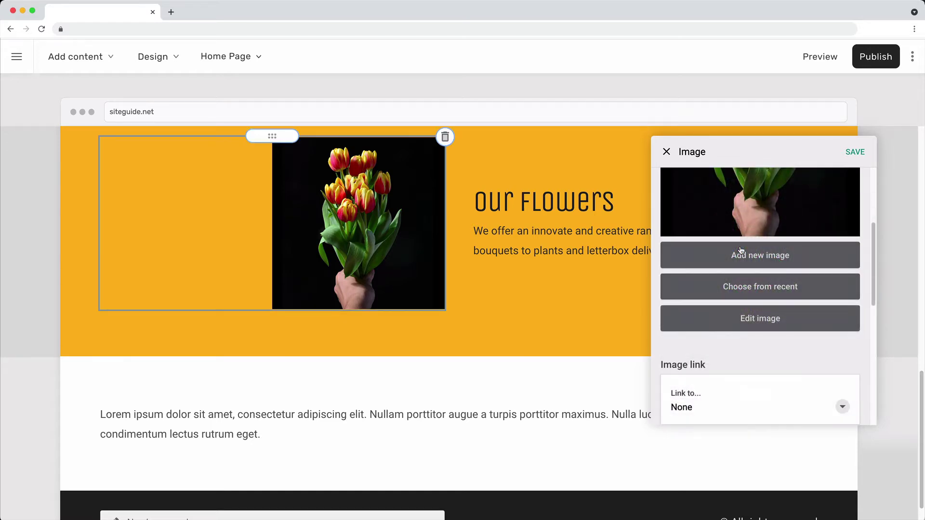
left_click(740, 289)
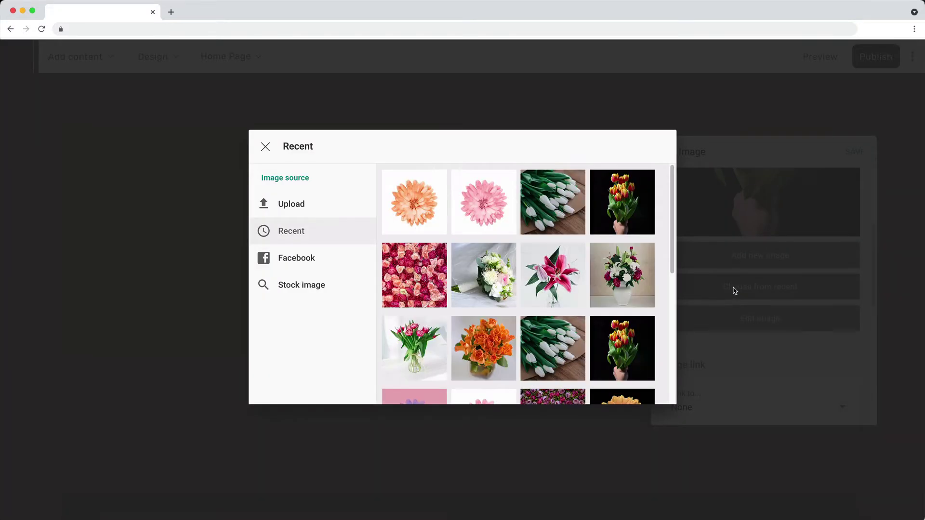
left_click(330, 298)
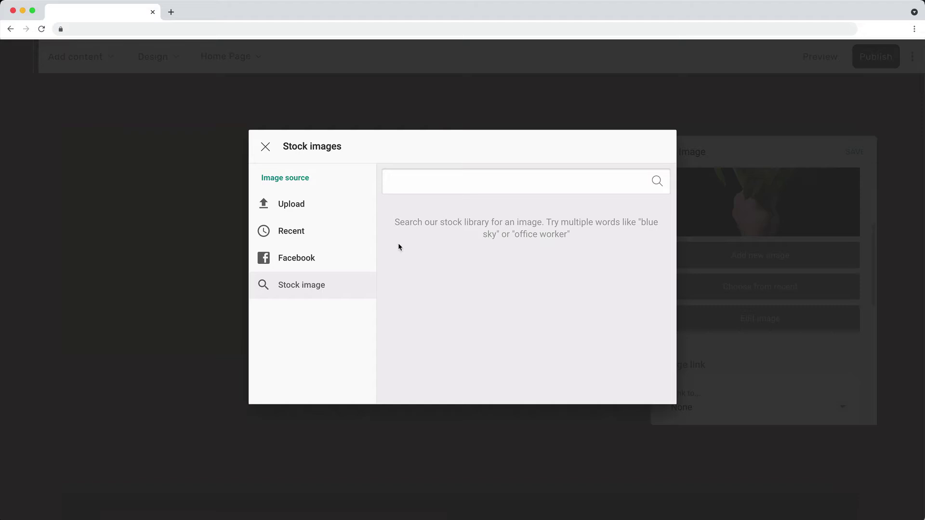
left_click(417, 188)
type("flowers")
key("Return")
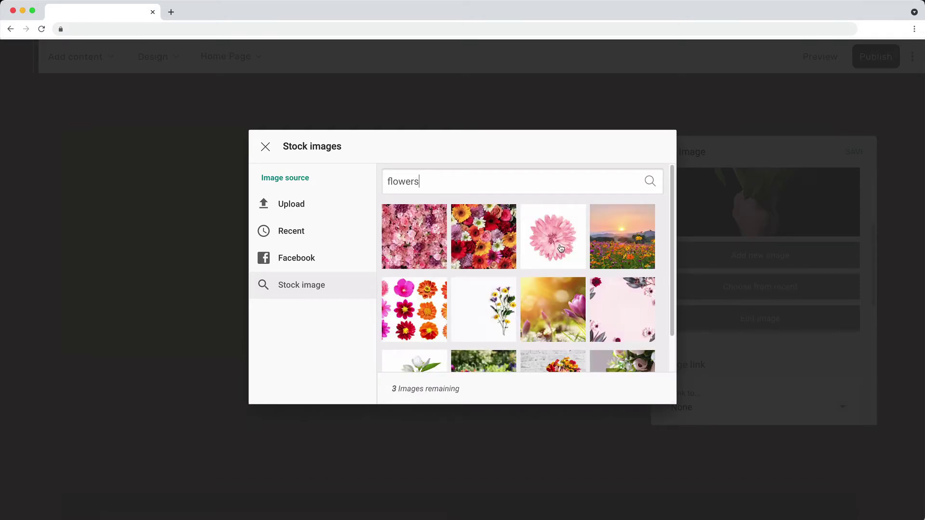
left_click(562, 241)
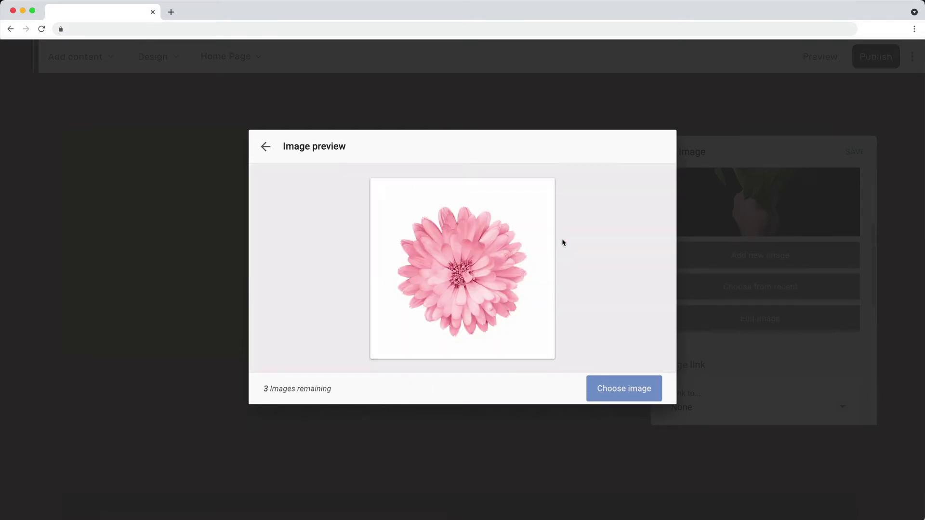
left_click(626, 388)
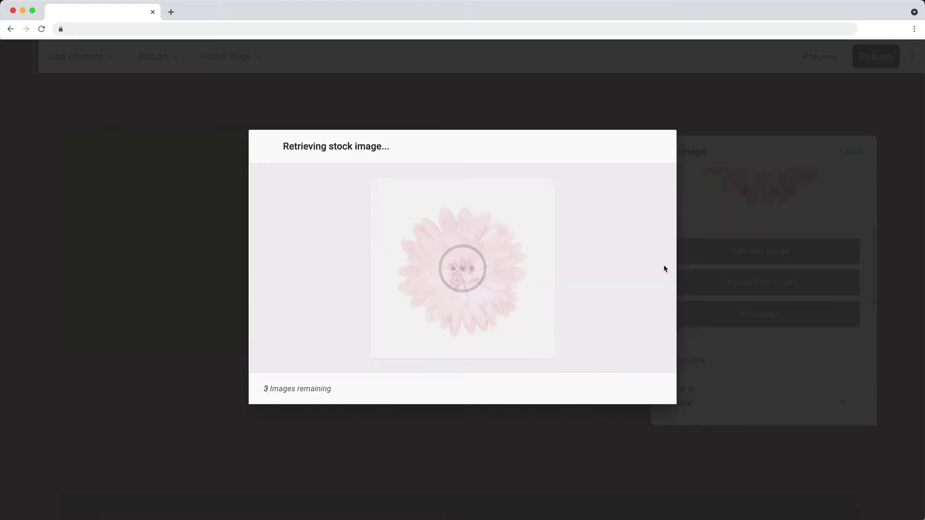
Open the pink flower image in the image editor
scroll(690, 279, "down", 3)
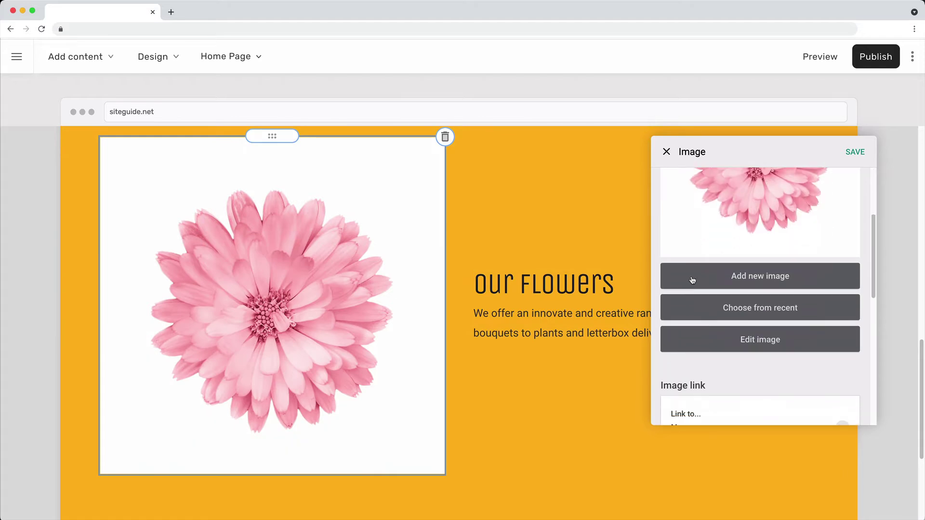
left_click(715, 338)
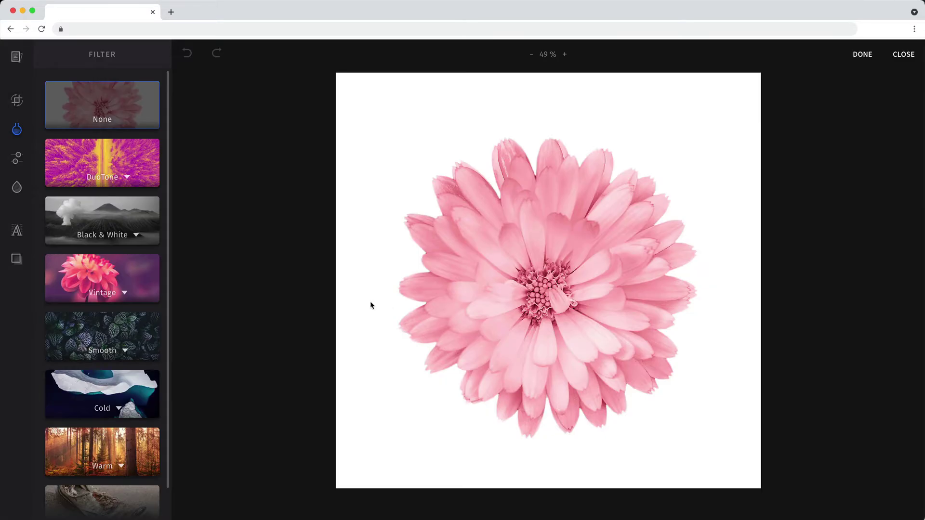
Try the Vintage filters Blues and Cool on the pink flower image
left_click(140, 291)
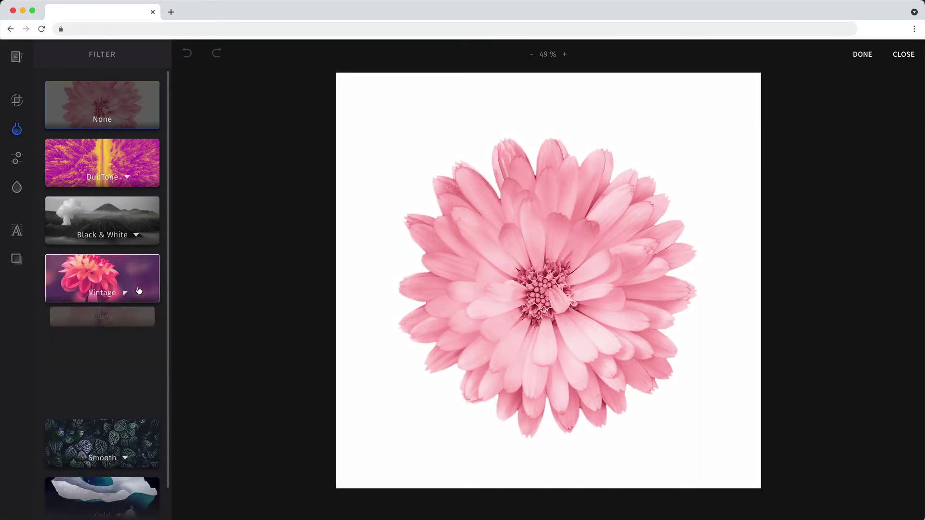
left_click(135, 325)
scroll(133, 324, "down", 4)
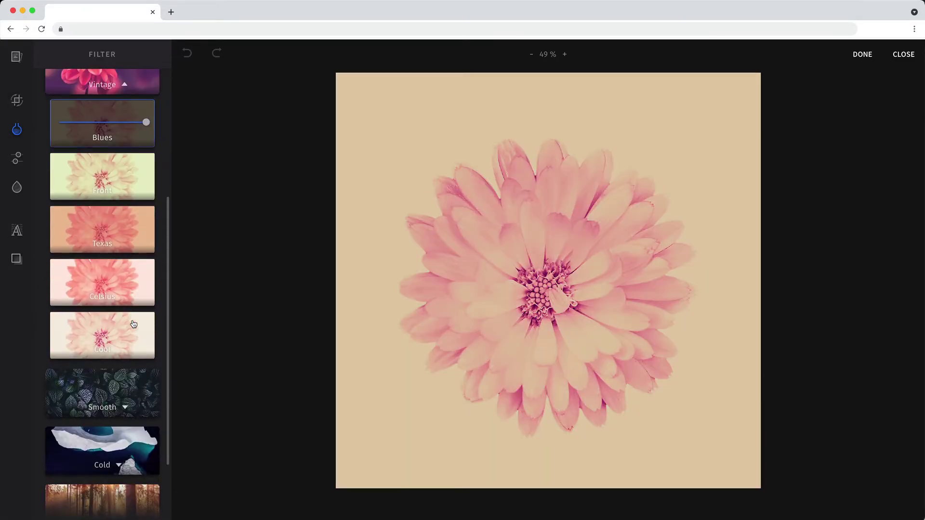
left_click(130, 323)
Apply the Fall filter from the Smooth set to the pink flower, finish editing and save the image
scroll(129, 322, "down", 2)
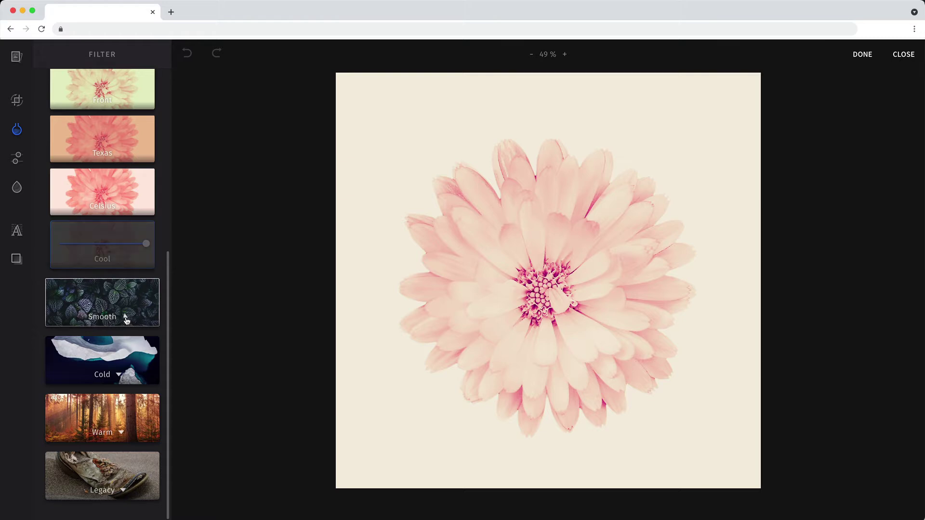
left_click(126, 316)
left_click(120, 251)
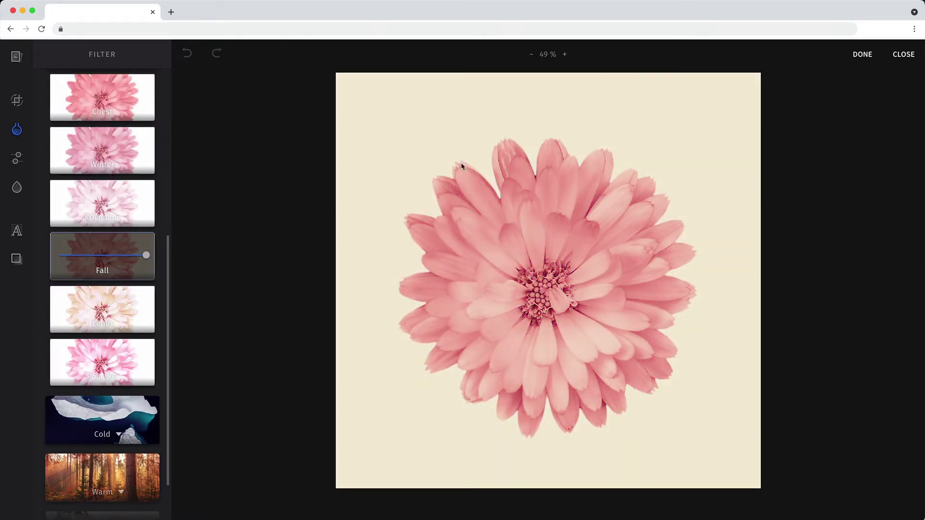
left_click(865, 55)
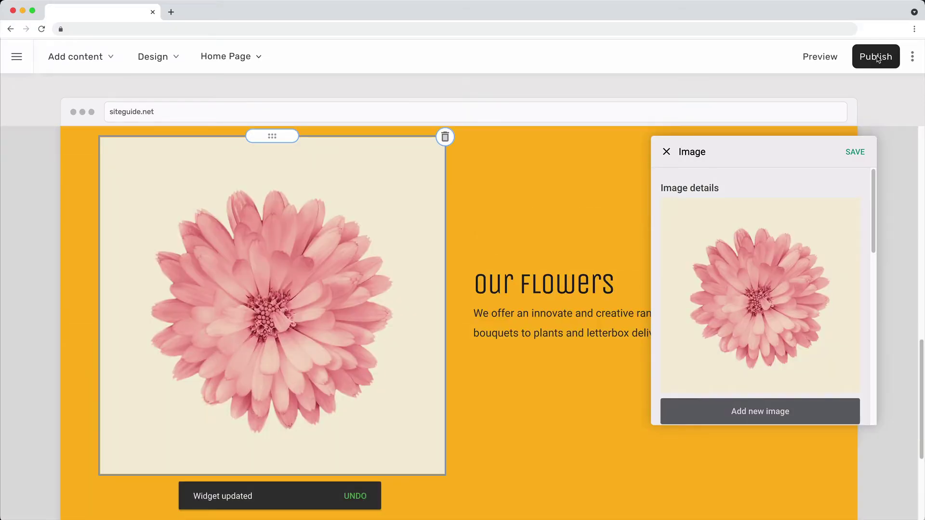
left_click(853, 153)
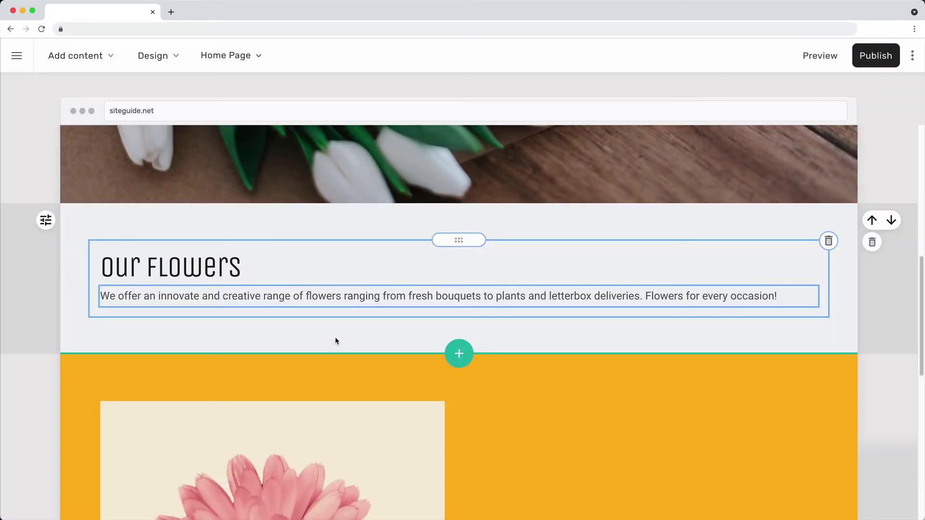
Insert the full-width gallery of six images in three gapless columns directly below the "Our Flowers" text section
left_click(471, 354)
left_click(319, 273)
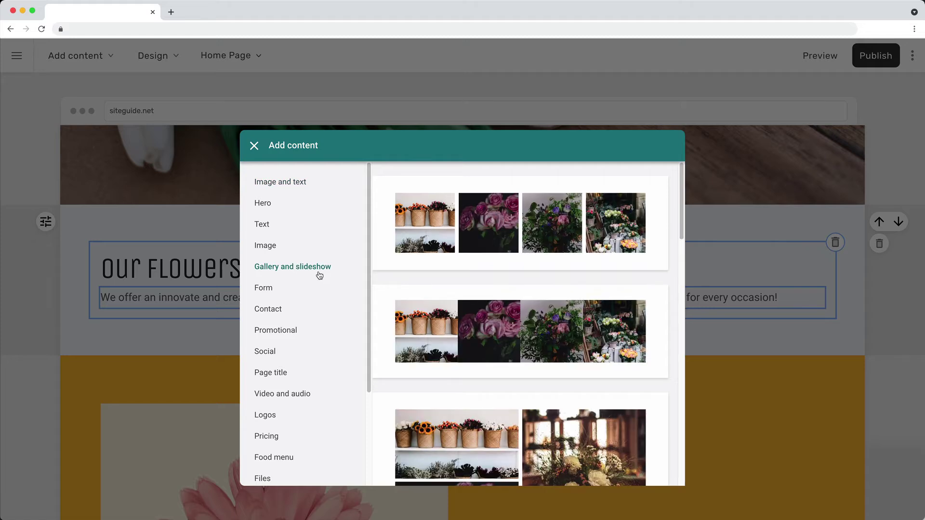
scroll(514, 329, "down", 5)
scroll(517, 332, "down", 10)
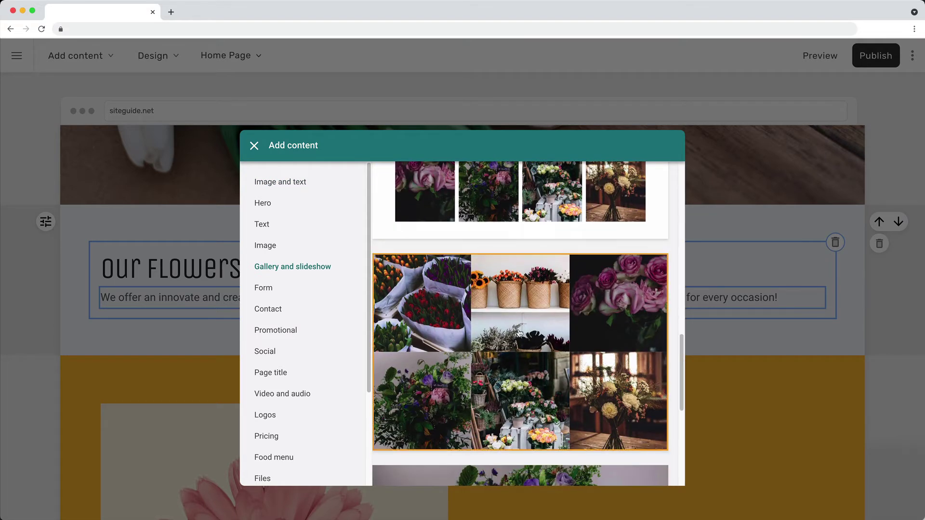
left_click(519, 333)
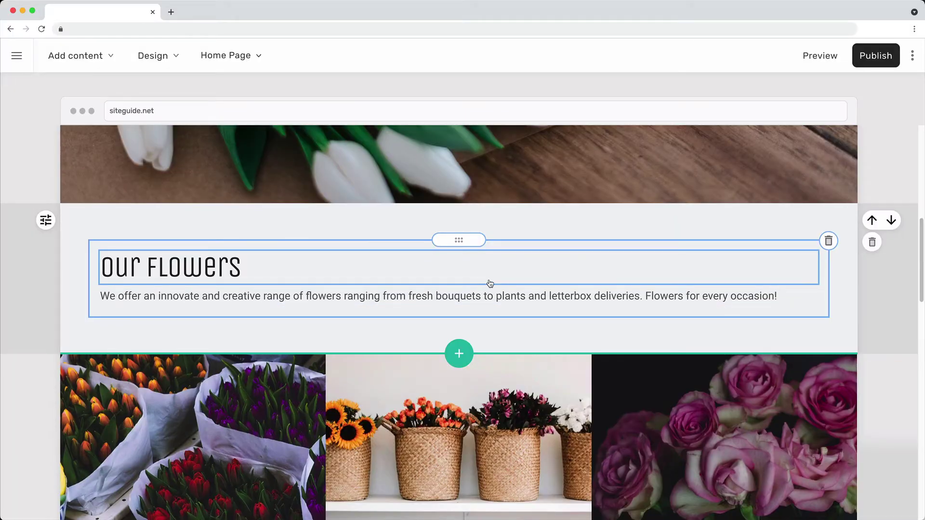
Replace the gallery's placeholder images with the six green-tagged photos uploaded from the square crops folder
left_click(509, 413)
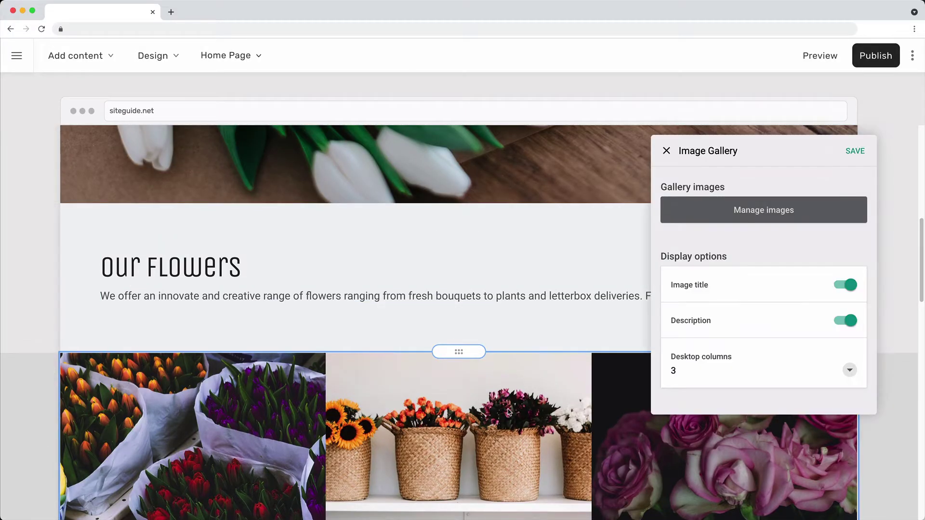
left_click(747, 212)
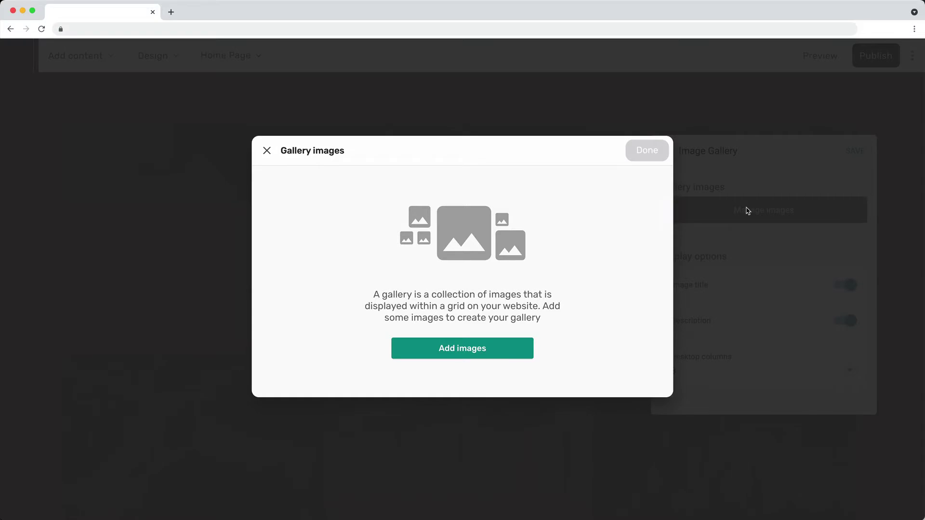
left_click(435, 350)
left_click(507, 341)
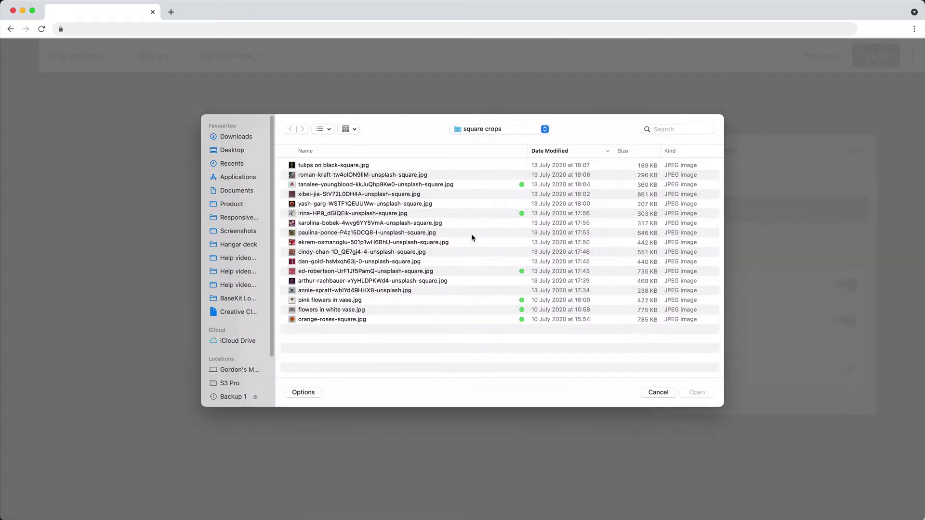
left_click(503, 319)
left_click(502, 299, "shift")
left_click(499, 271, "super")
left_click(499, 213, "super")
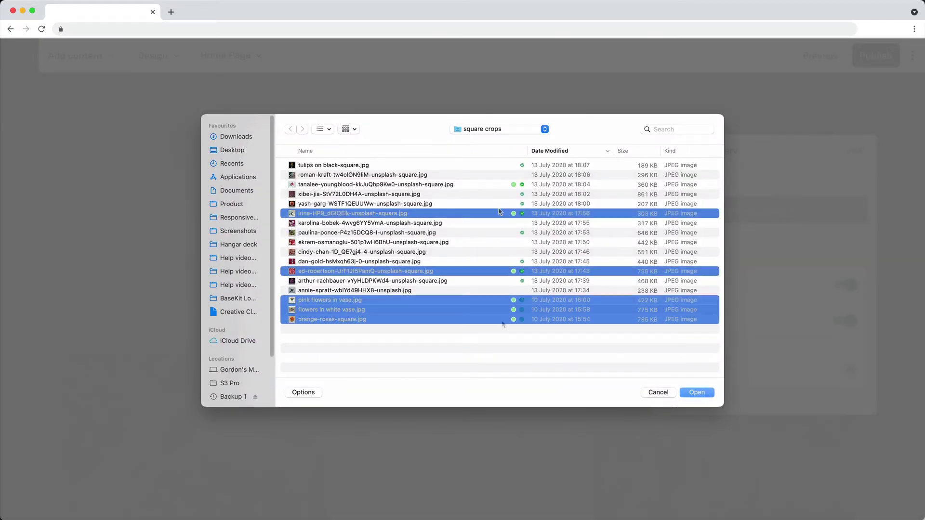
left_click(498, 184, "super")
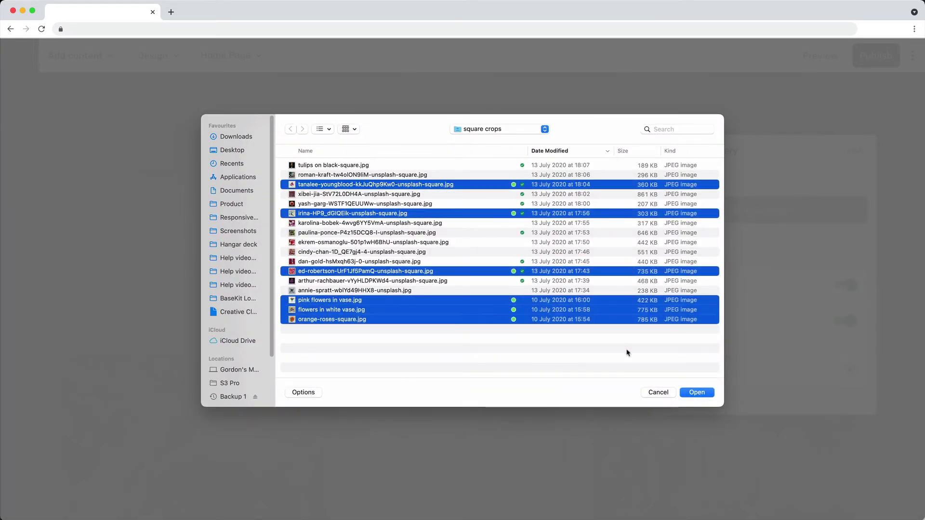
left_click(697, 393)
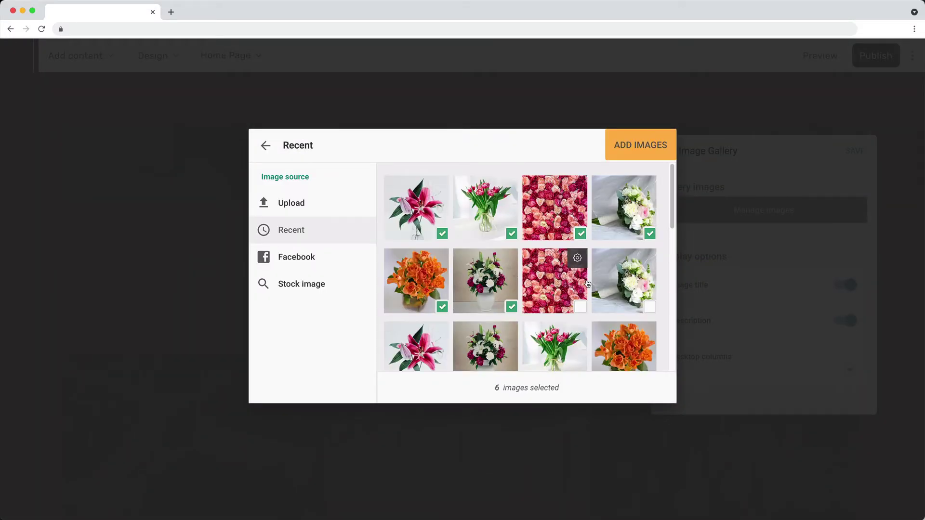
left_click(636, 146)
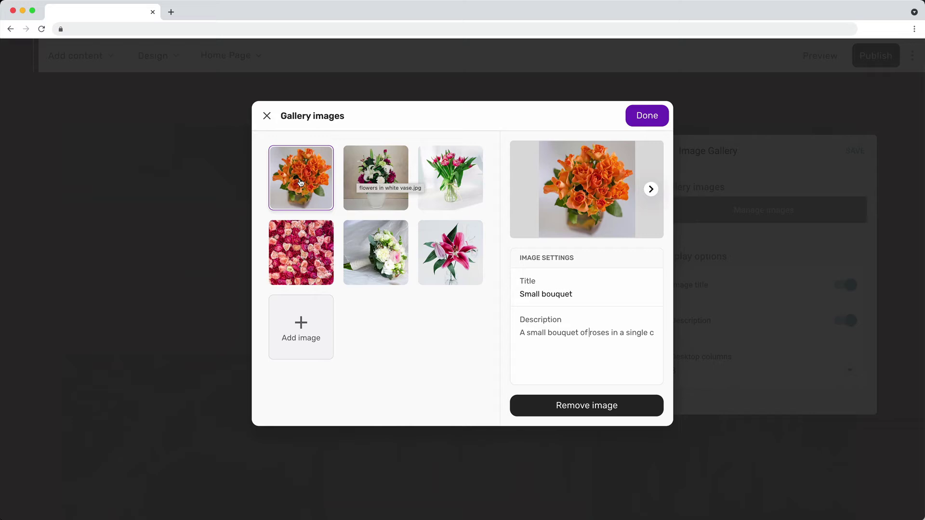
Reorder the gallery so the orange roses come second and the pink and red roses fifth, and finish managing the images
left_click_drag(303, 180, 378, 182)
left_click_drag(309, 247, 352, 221)
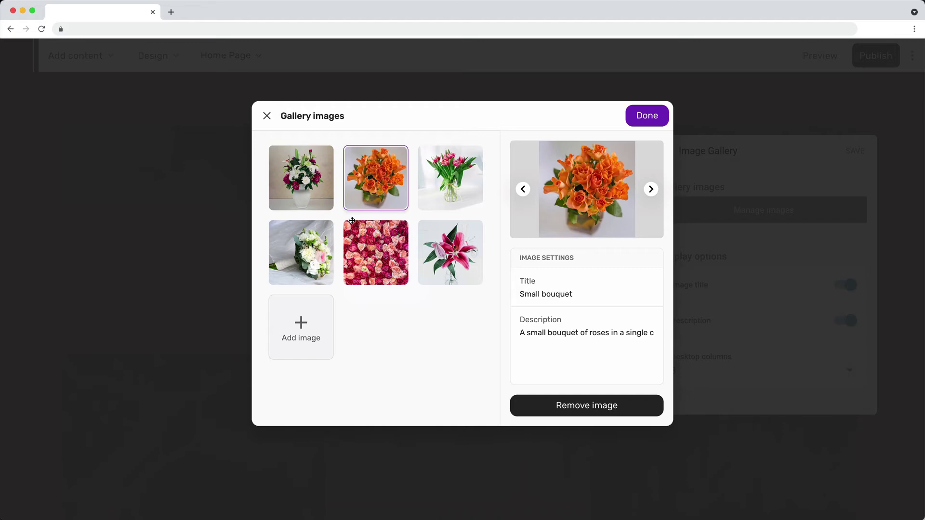
left_click(645, 115)
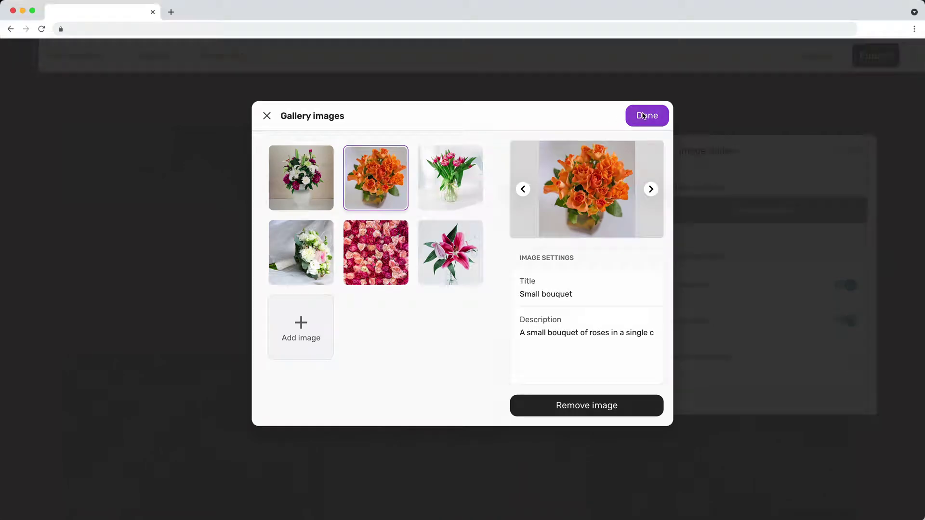
Try the gallery with 2 and with 4 desktop columns
left_click(850, 370)
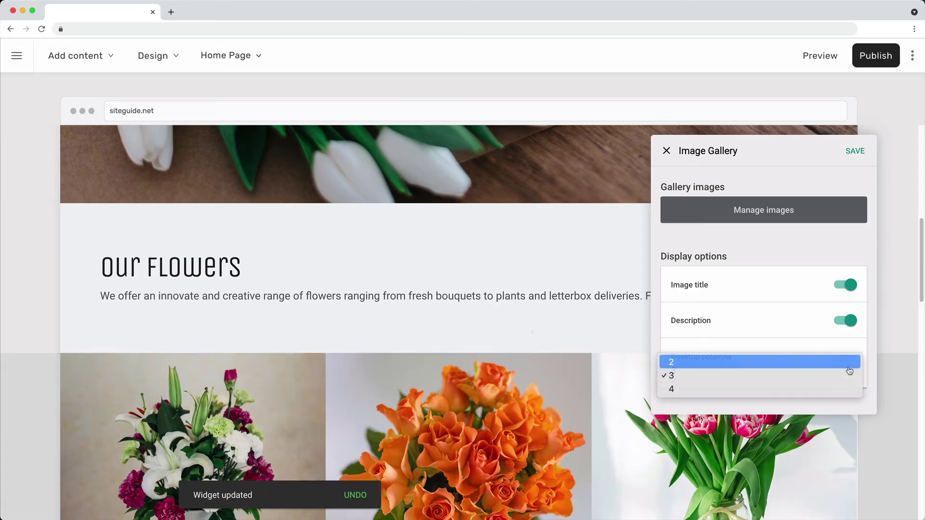
left_click(849, 368)
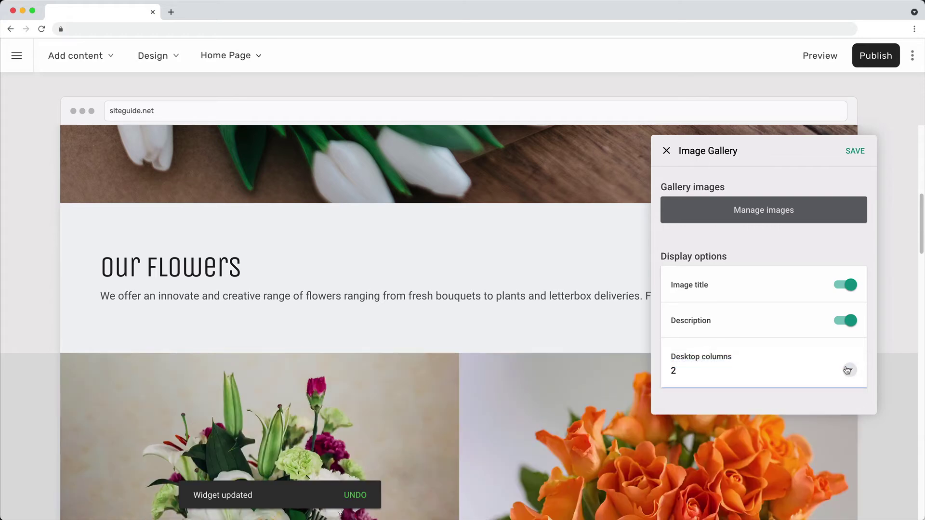
left_click(851, 372)
left_click(716, 404)
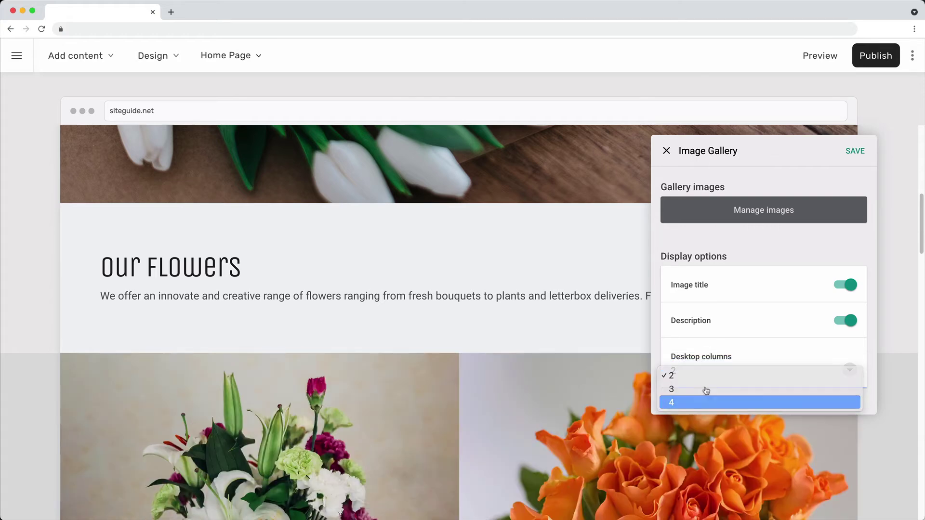
Set the gallery to 3 desktop columns and save its settings
left_click(667, 380)
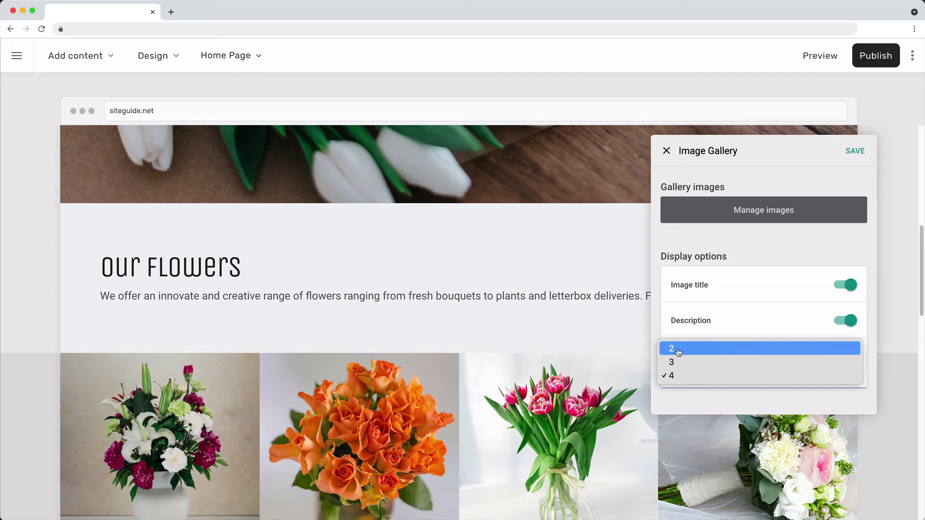
left_click(680, 366)
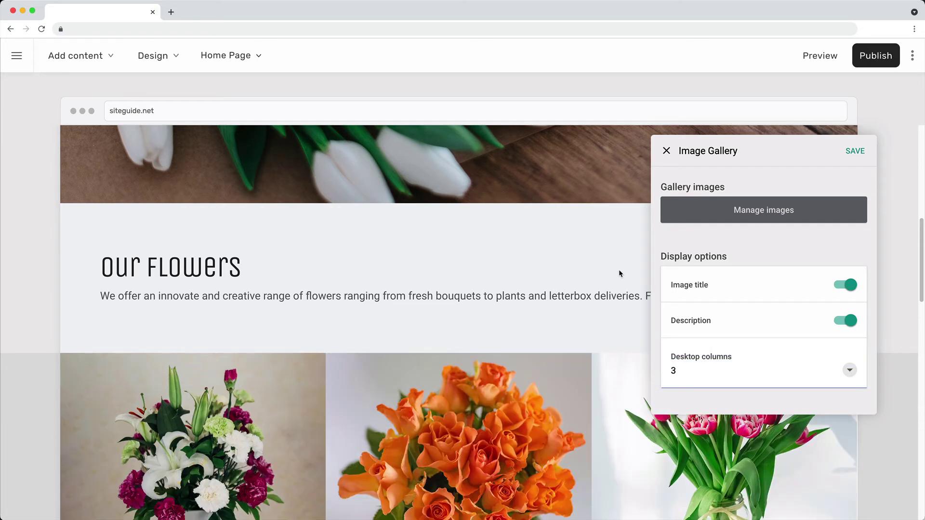
left_click(855, 152)
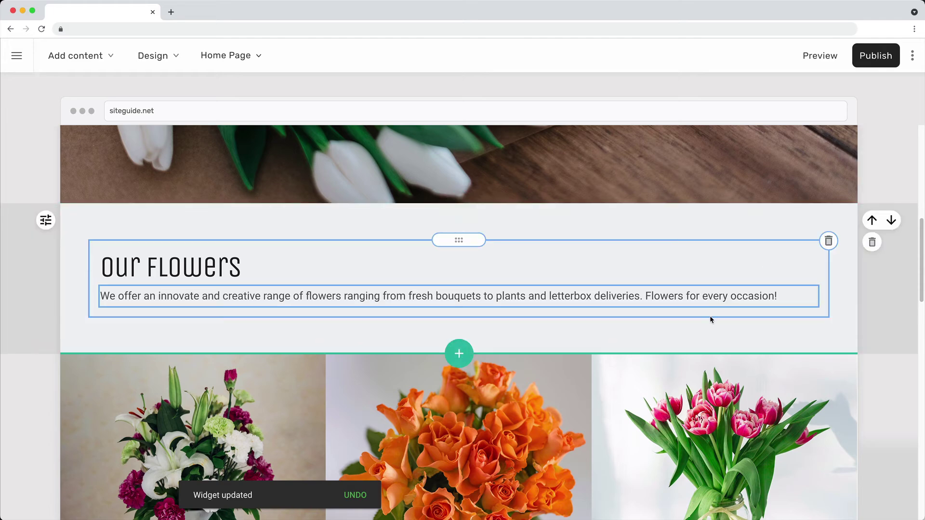
Preview the site, enlarge the orange roses image in the gallery and browse one image forward and back
scroll(711, 320, "down", 5)
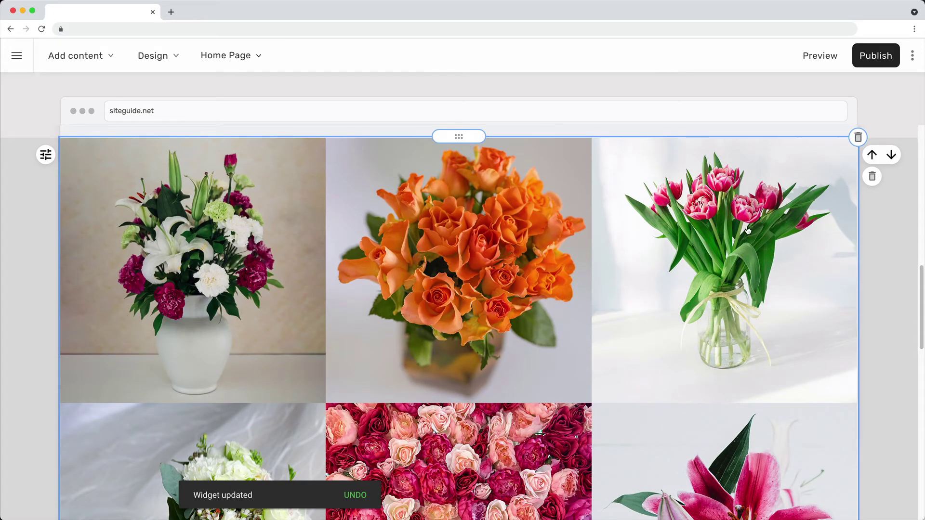
left_click(814, 63)
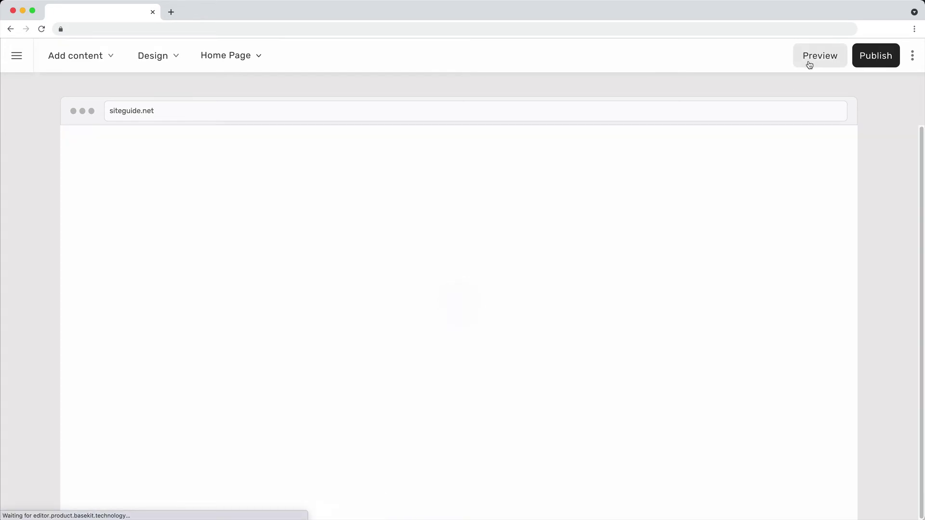
scroll(516, 225, "down", 7)
scroll(516, 225, "down", 4)
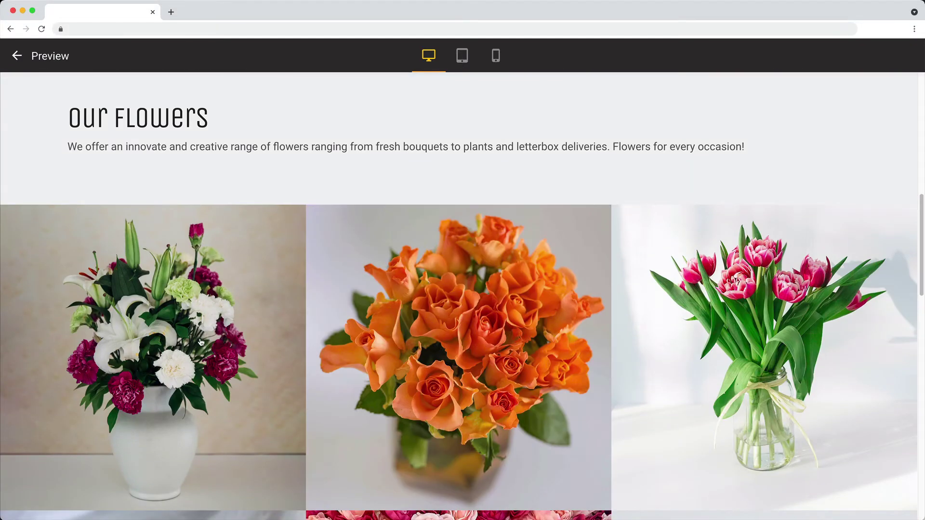
left_click(418, 348)
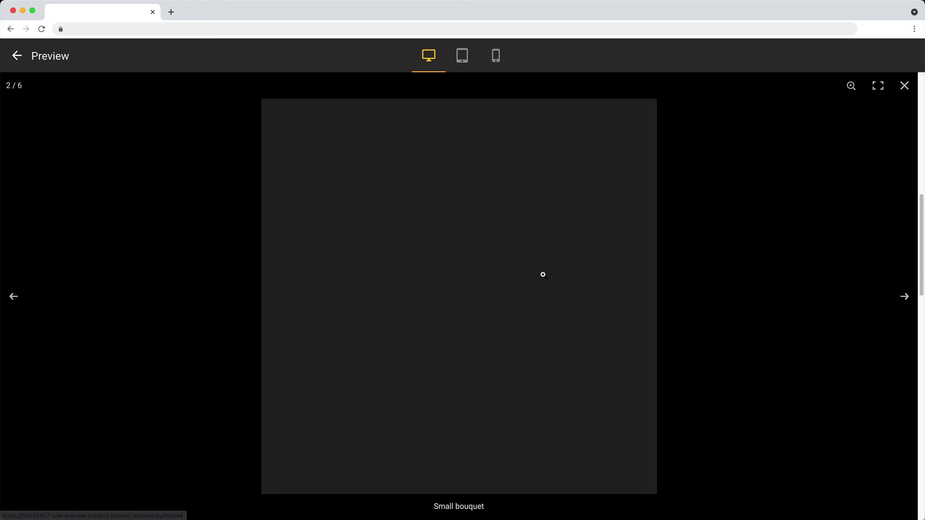
left_click(906, 298)
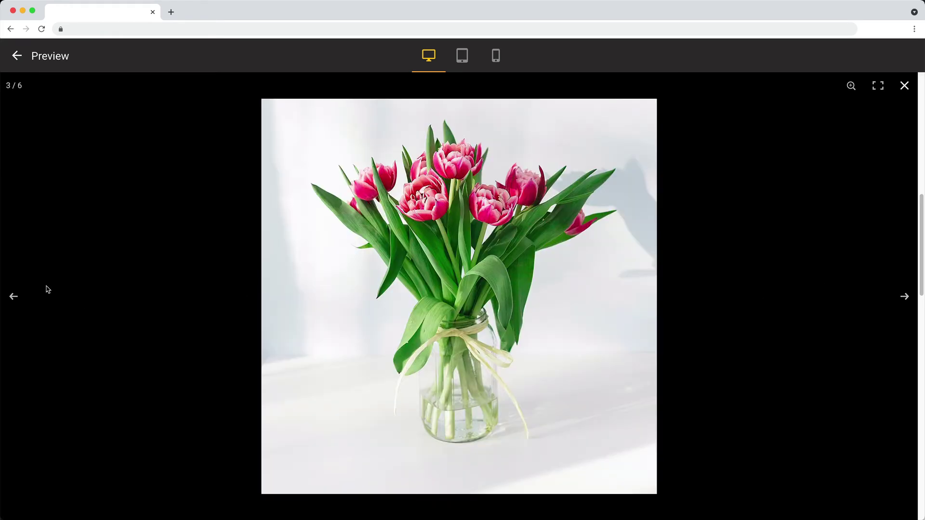
left_click(21, 298)
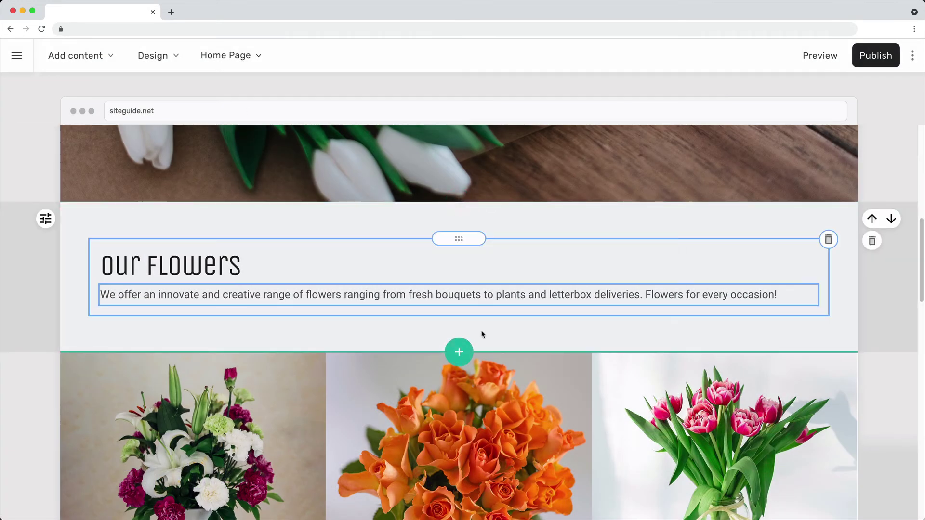
Insert the full-width slideshow with vertical dots and arrow controls directly below the "Our Flowers" text section
left_click(469, 353)
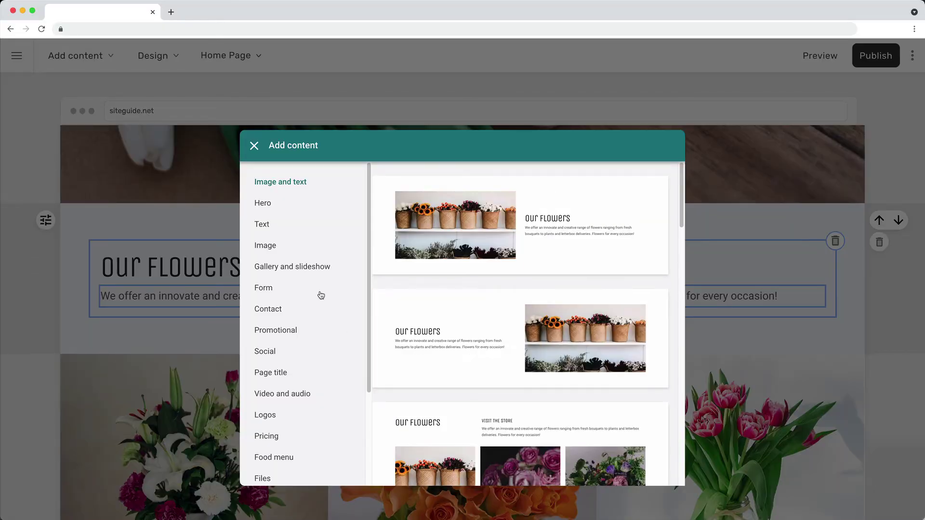
left_click(308, 268)
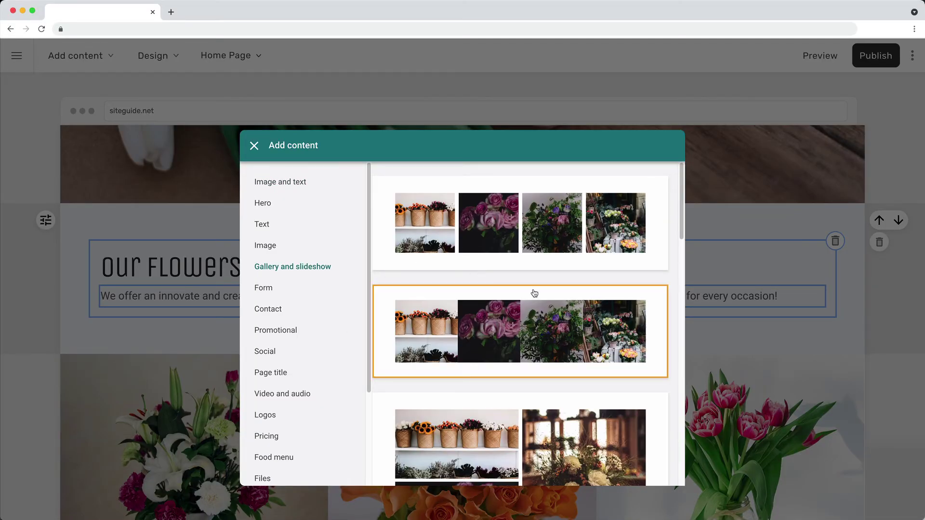
scroll(534, 293, "down", 10)
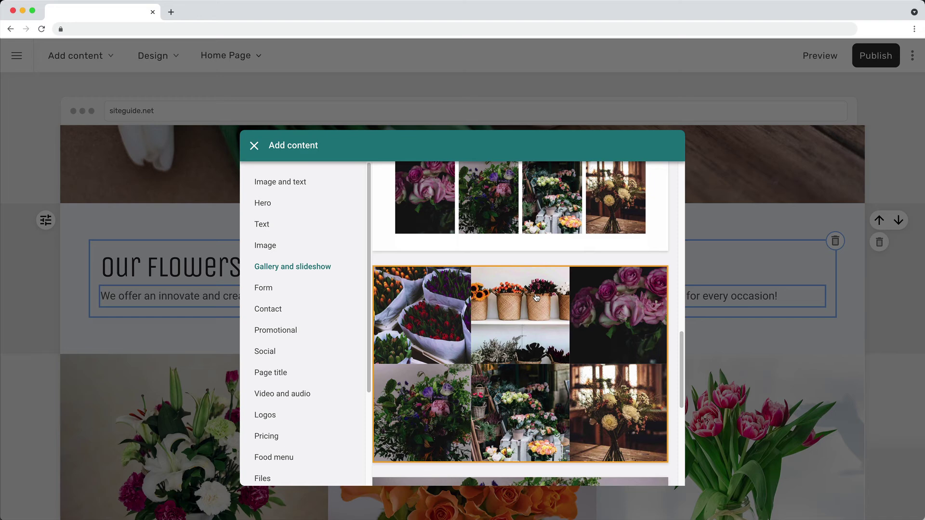
scroll(543, 303, "down", 5)
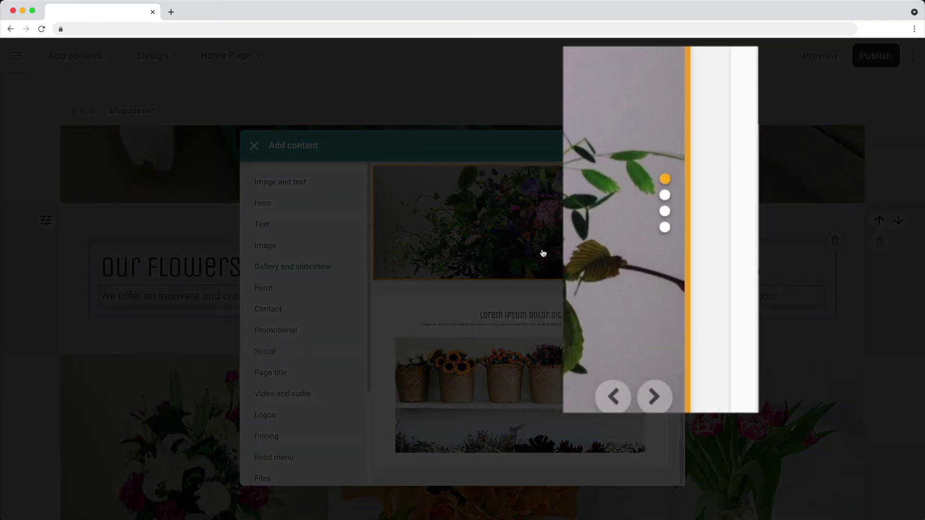
key("Escape")
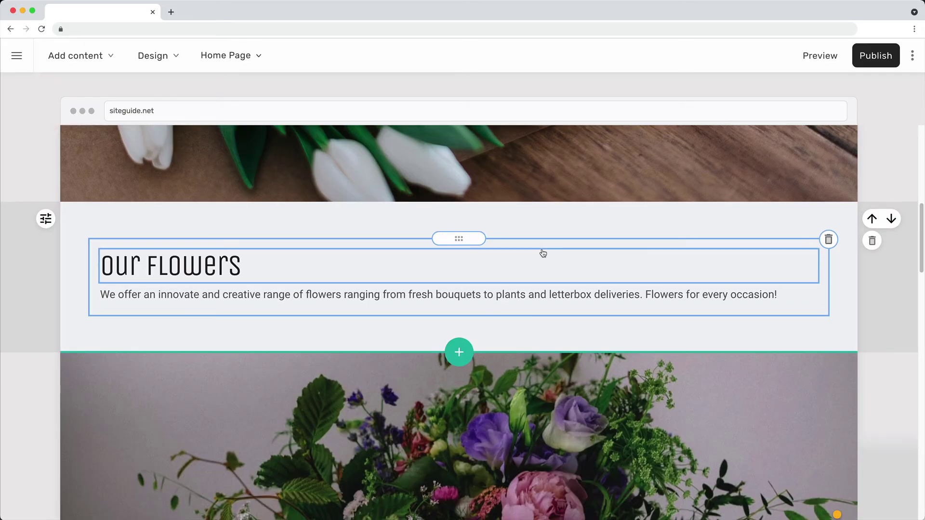
Replace the slideshow's placeholder images with three uploaded photos: the white tulips, the colourful wrapped bouquets and the white bouquet
scroll(543, 253, "down", 5)
left_click(458, 244)
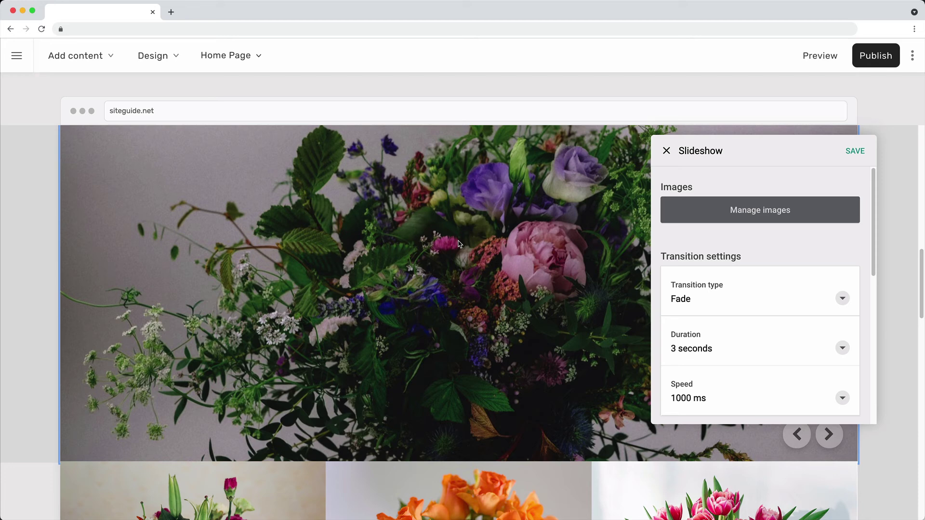
left_click(715, 219)
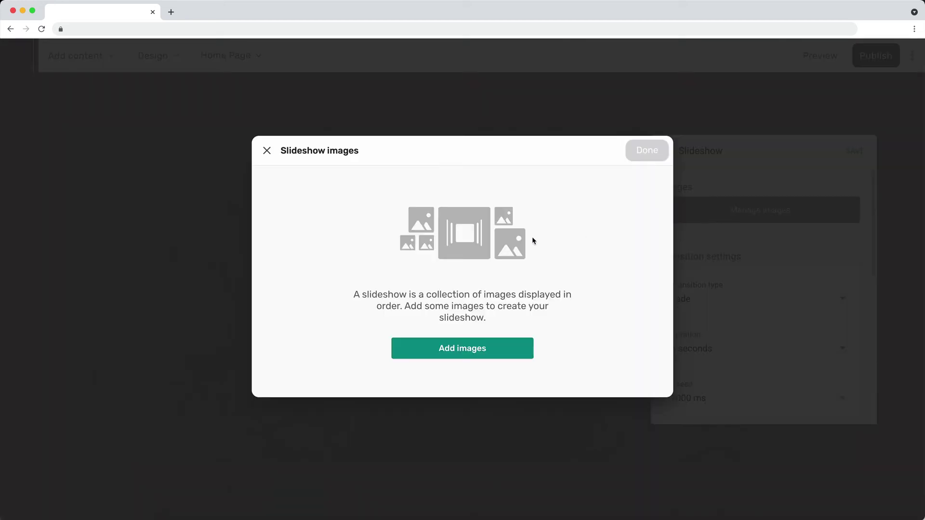
left_click(492, 340)
left_click(292, 239)
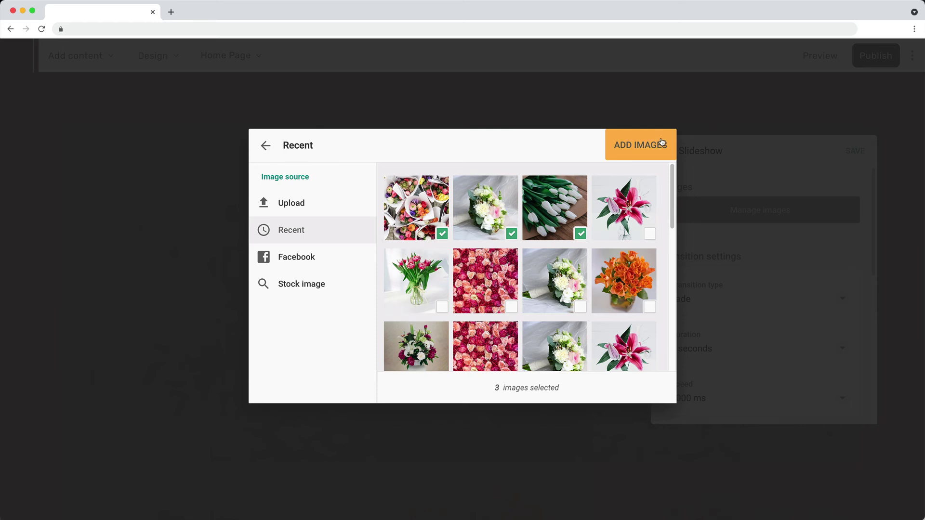
left_click(663, 143)
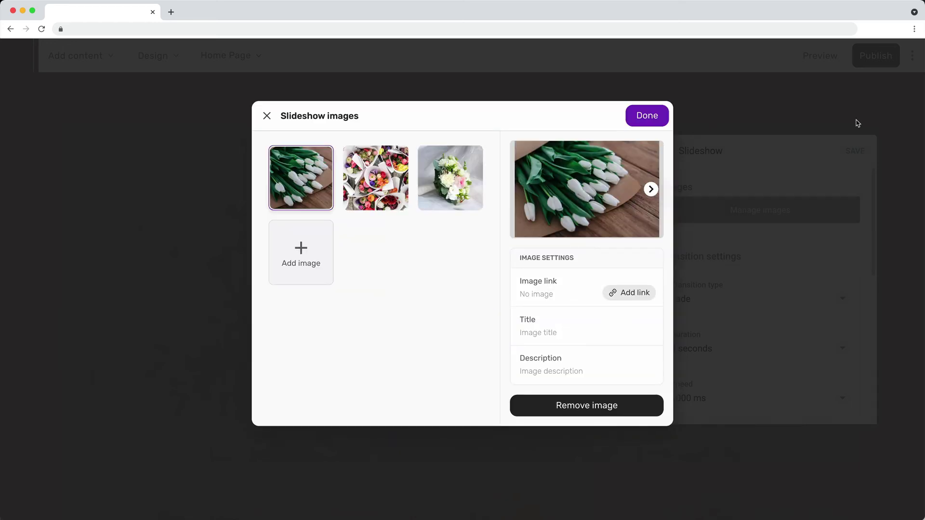
Review the link destination types offered for the white tulips slide and close the link dialog without adding one
left_click(621, 297)
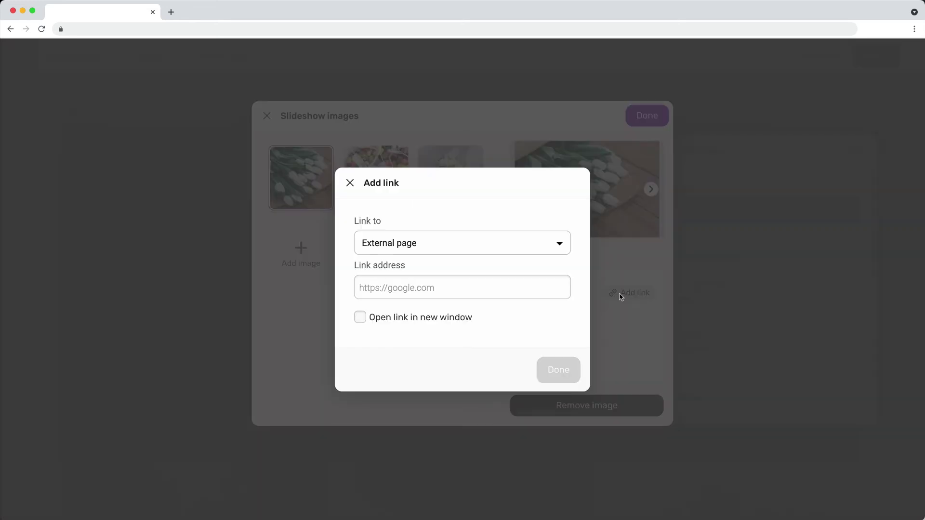
left_click(533, 250)
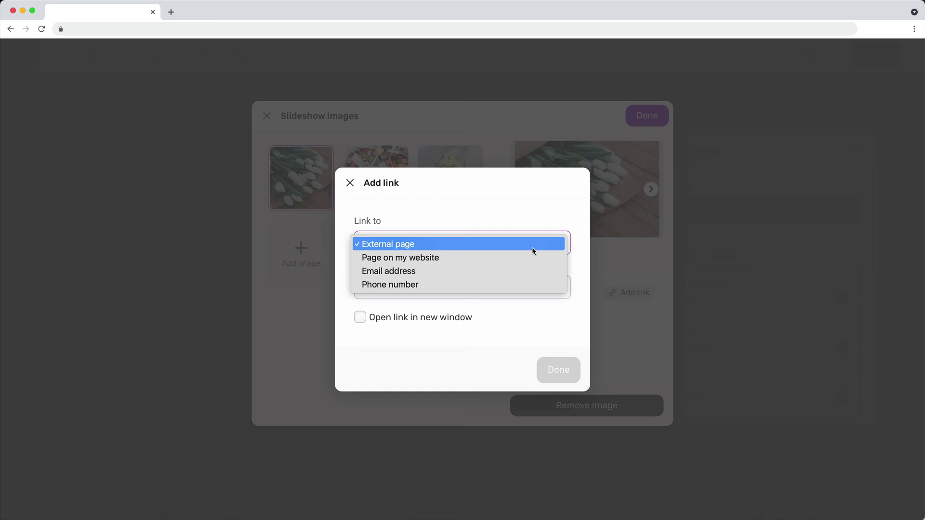
left_click(532, 247)
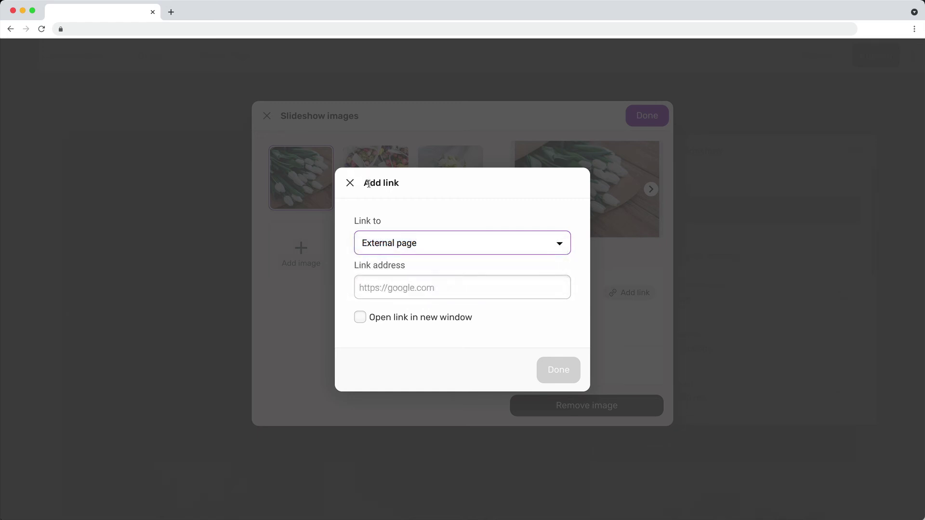
left_click(351, 183)
Finish managing the slideshow images and save the slideshow
left_click(644, 117)
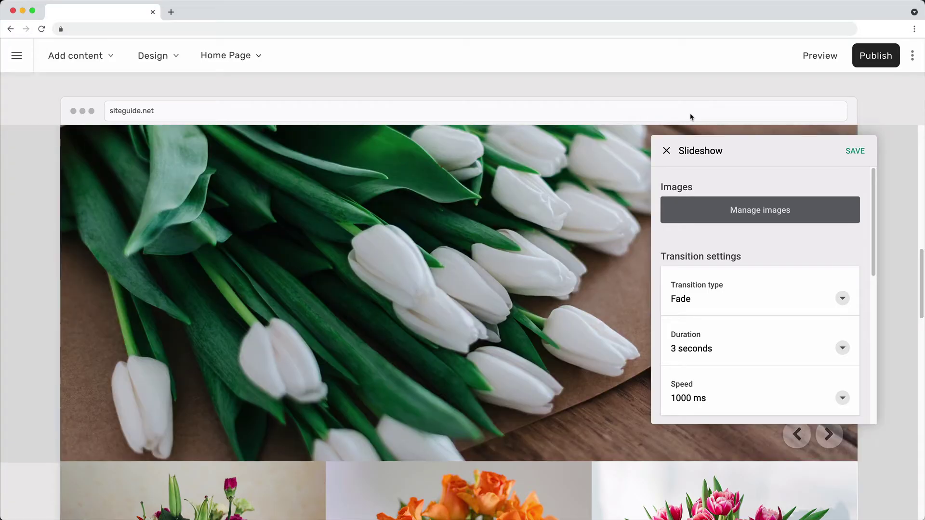
left_click(856, 151)
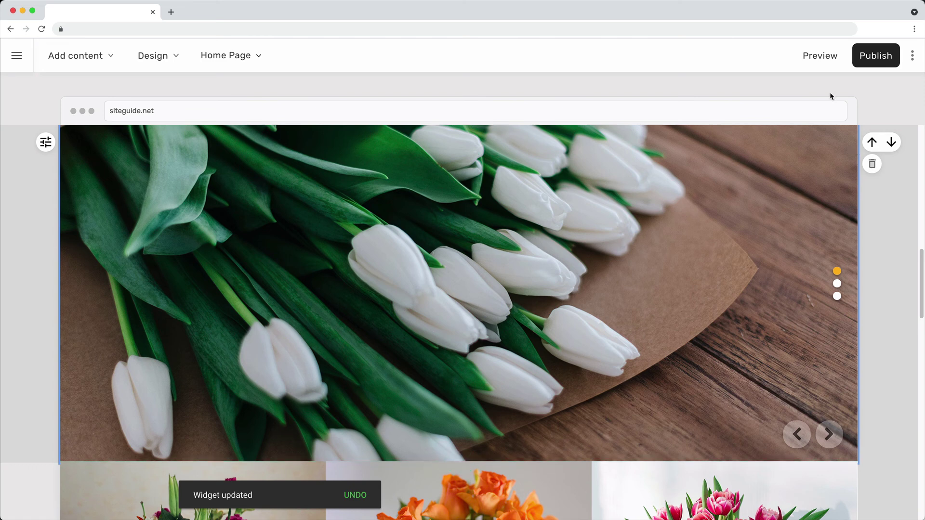